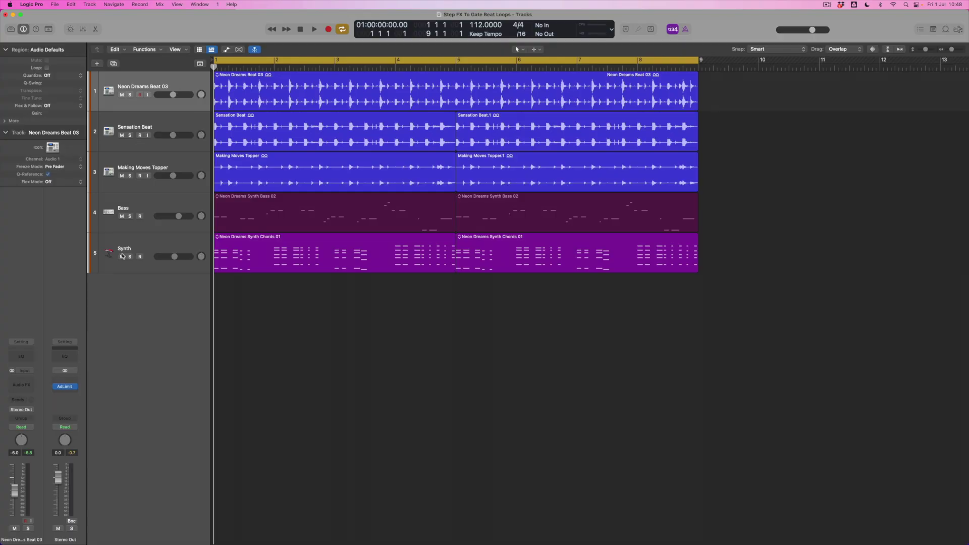
# Step: Mute Bass and Synth, then play the soloed Neon Dreams Beat 03 loop and stop at bar 1
pyautogui.moveTo(122, 217); pyautogui.dragTo(123, 257)
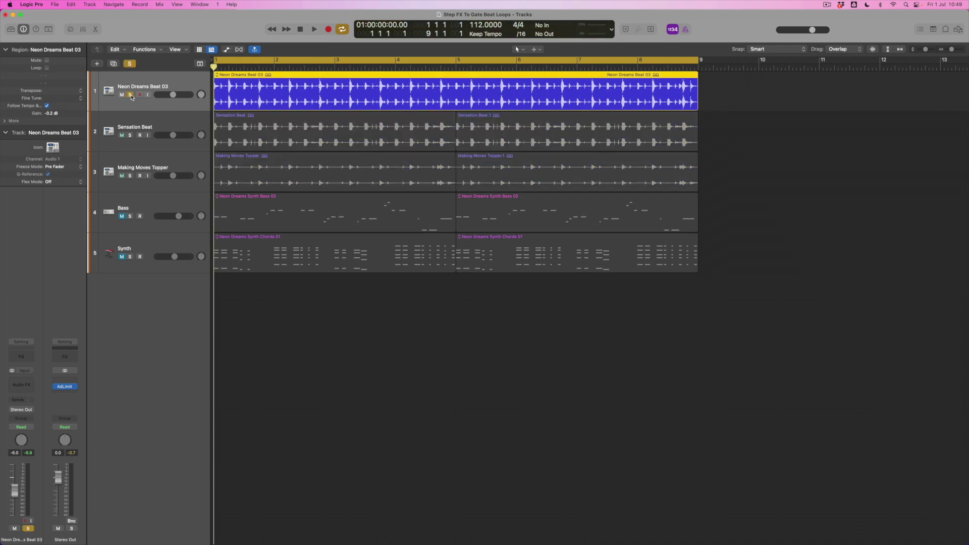
pyautogui.press('space')
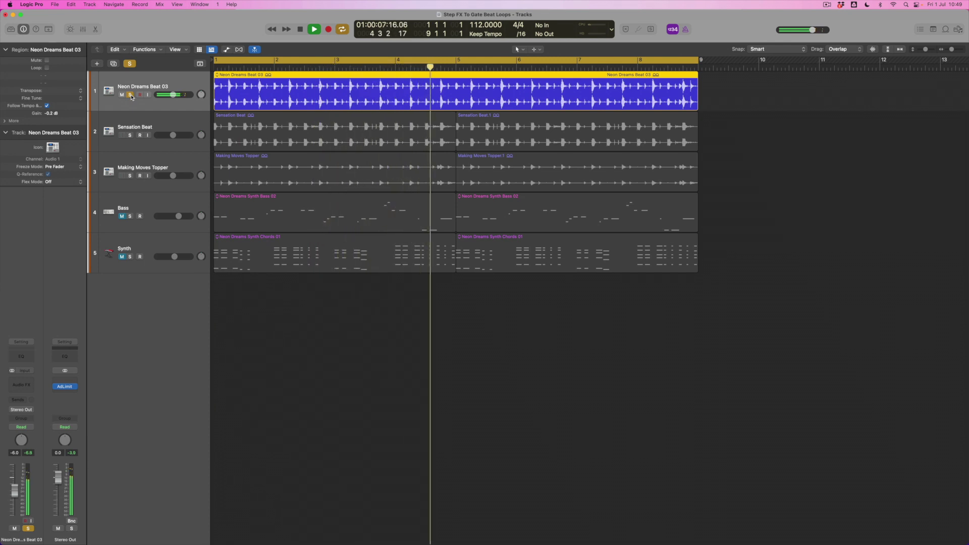
pyautogui.press('space')
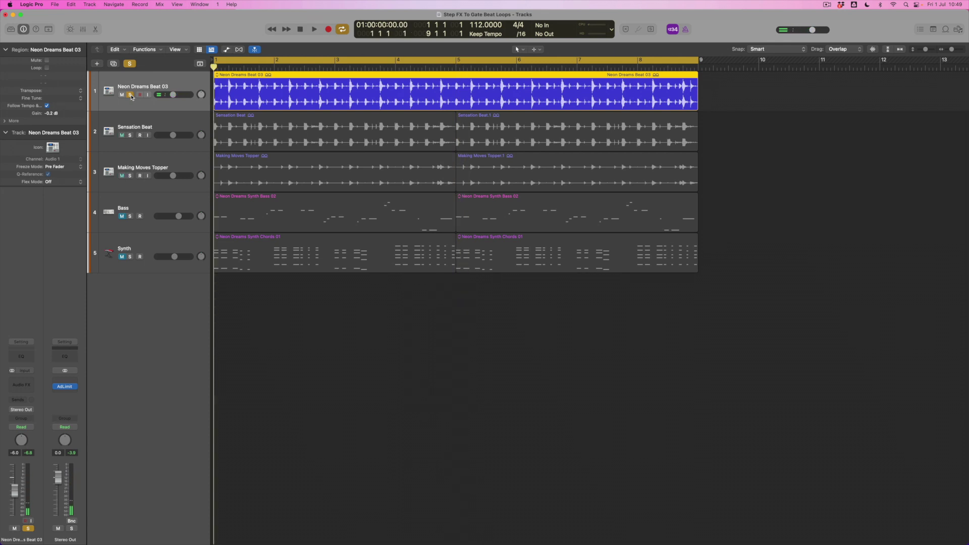
# Step: Move the solo from Neon Dreams Beat 03 to Sensation Beat and play that loop alone
pyautogui.click(130, 95)
pyautogui.click(130, 136)
pyautogui.press('space')
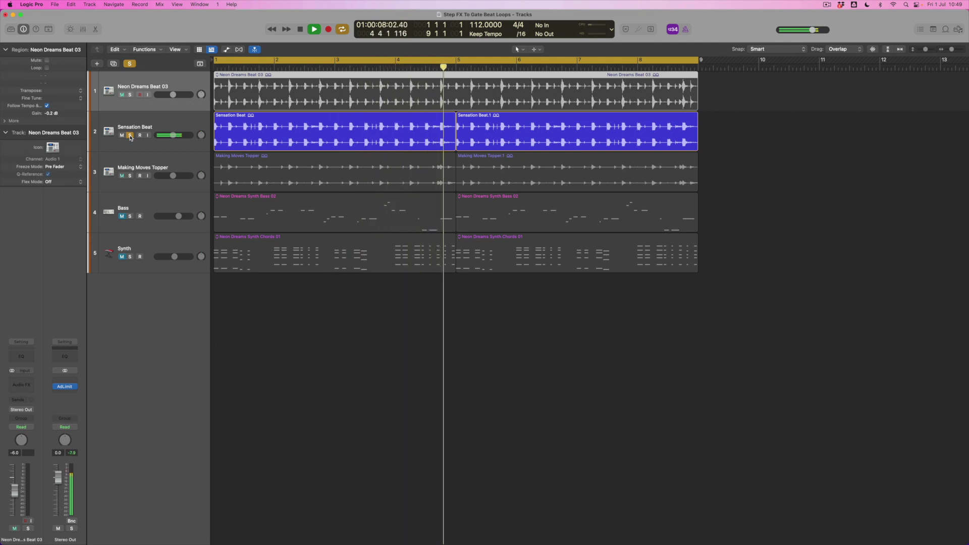
pyautogui.press('space')
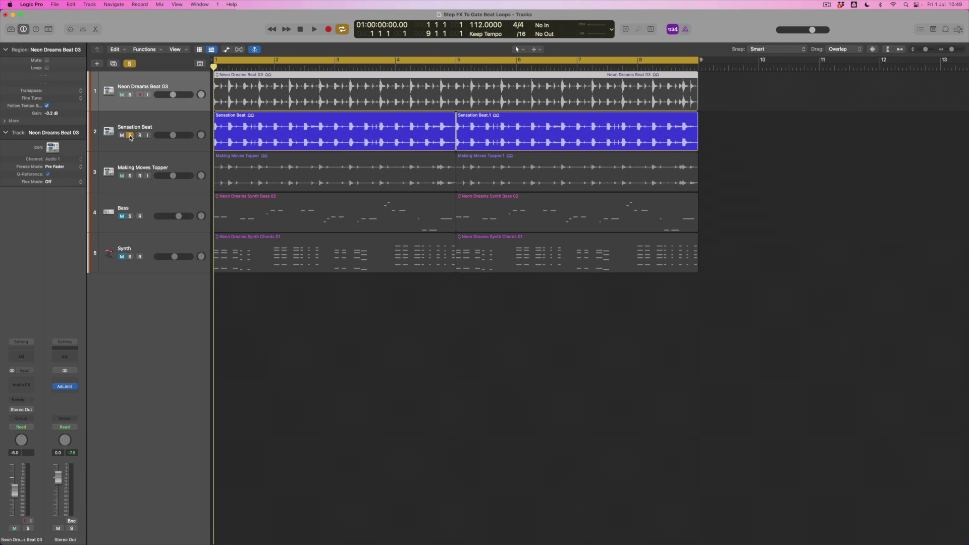
# Step: Solo and play Making Moves Topper alone, then move the solo back to Neon Dreams Beat 03
pyautogui.click(129, 136)
pyautogui.click(130, 176)
pyautogui.press('space')
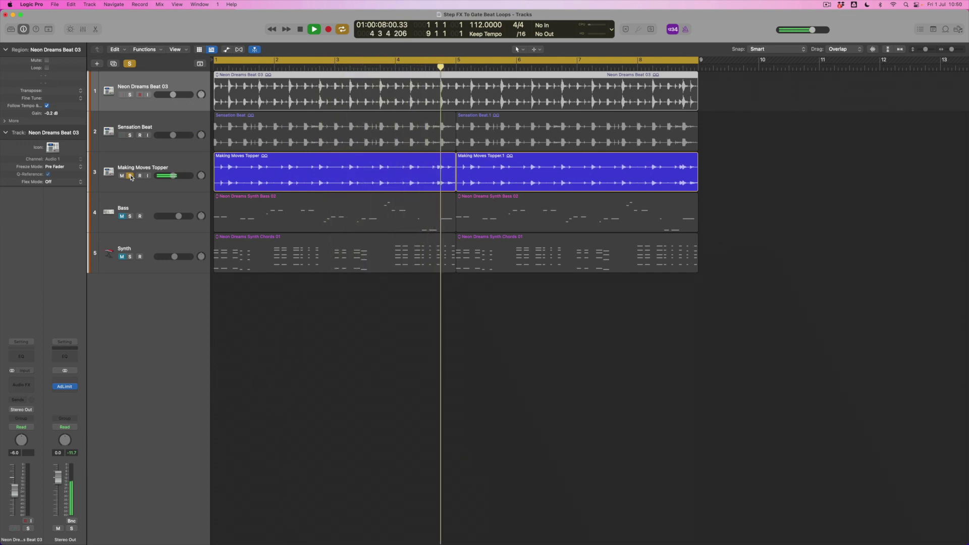
pyautogui.press('space')
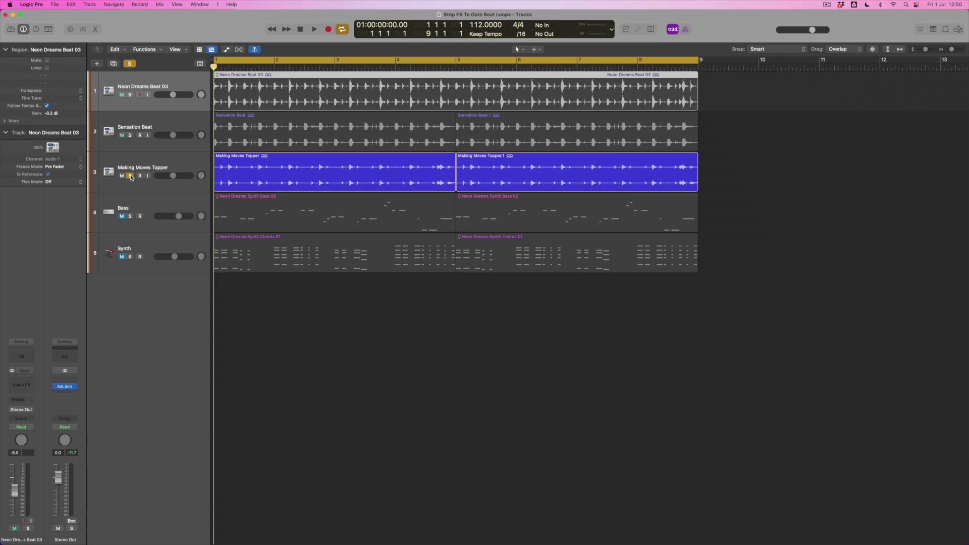
pyautogui.click(130, 176)
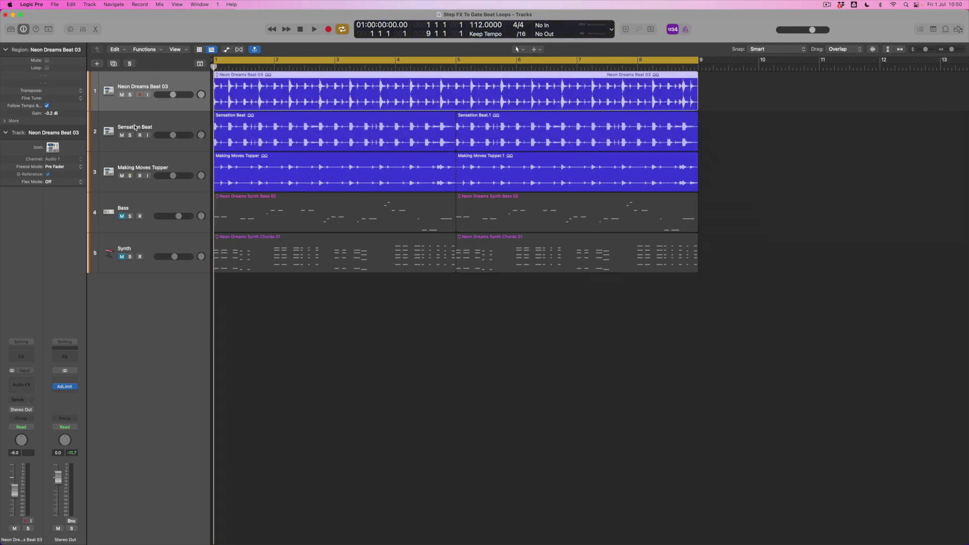
pyautogui.click(130, 95)
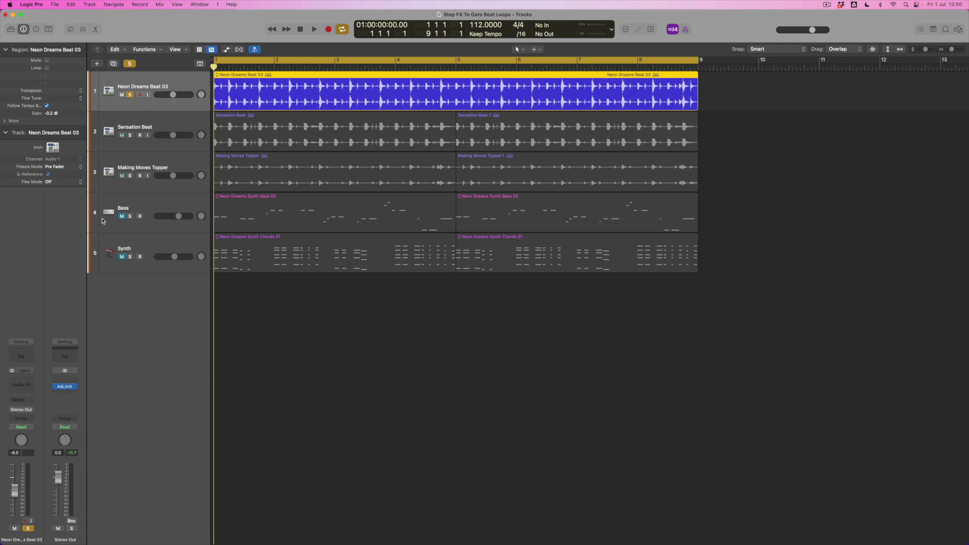
# Step: Insert the stereo Step FX multi-effect in Neon Dreams Beat 03's Audio FX slot
pyautogui.click(30, 381)
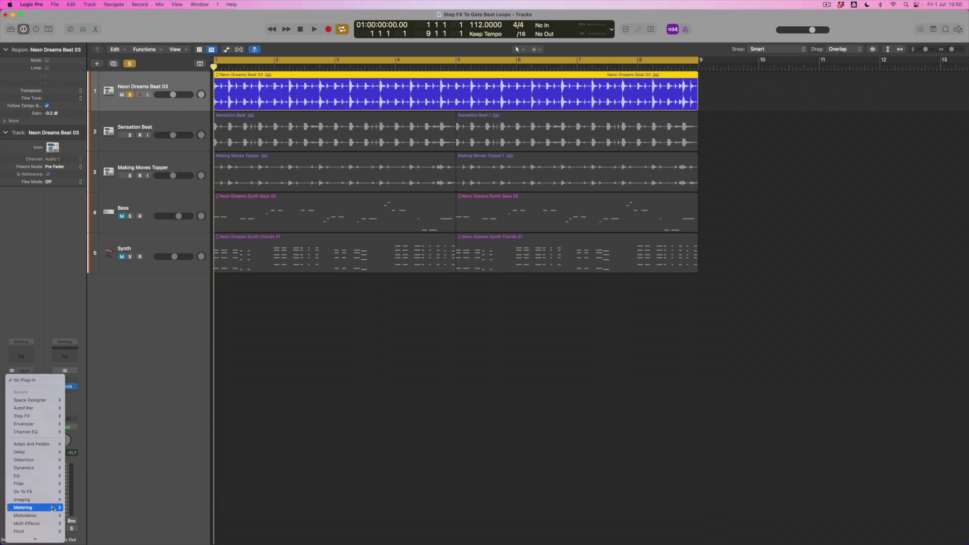
pyautogui.moveTo(39, 488)
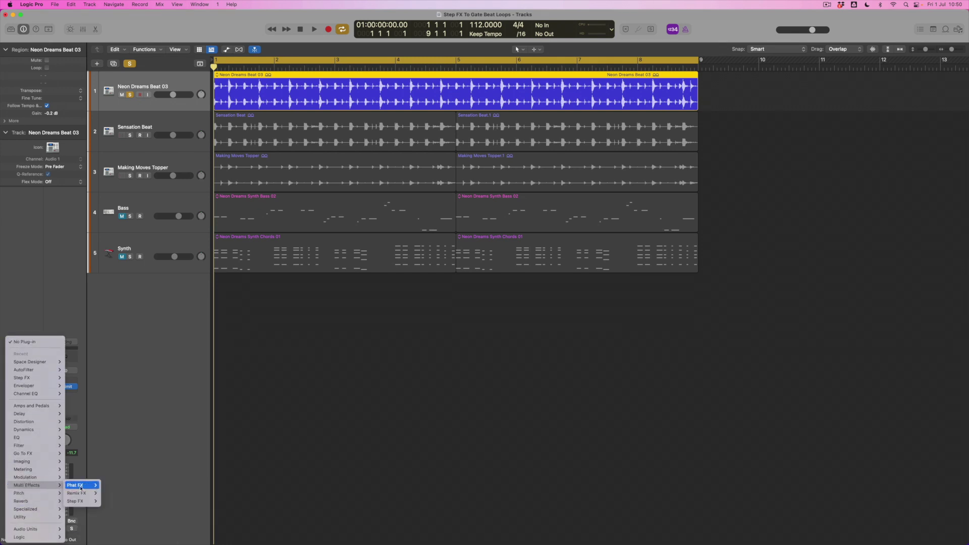
pyautogui.moveTo(76, 502)
pyautogui.click(110, 503)
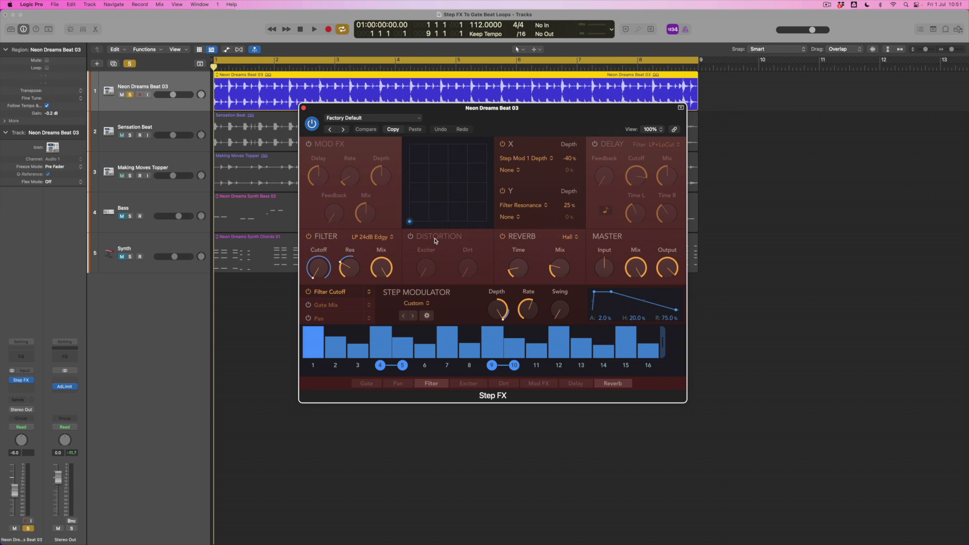
pyautogui.click(309, 236)
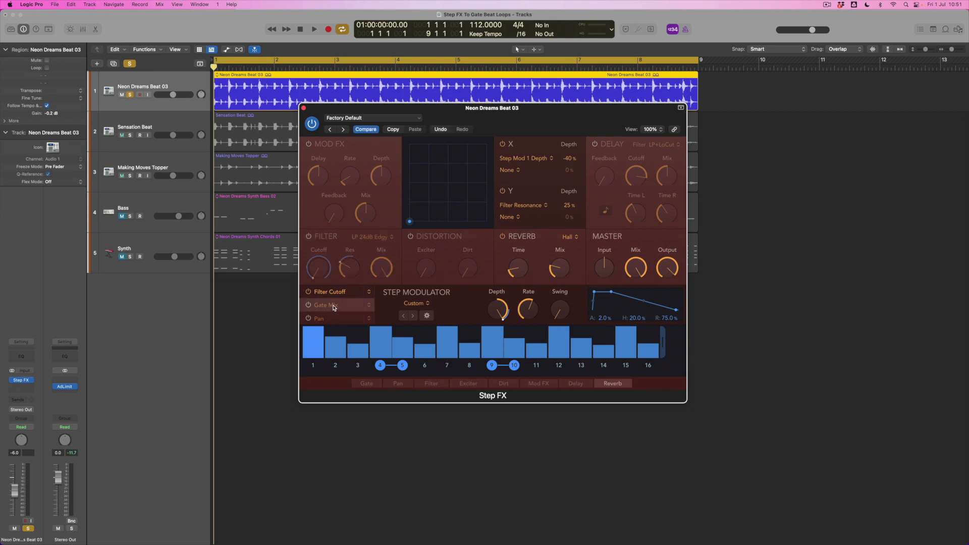
pyautogui.click(309, 236)
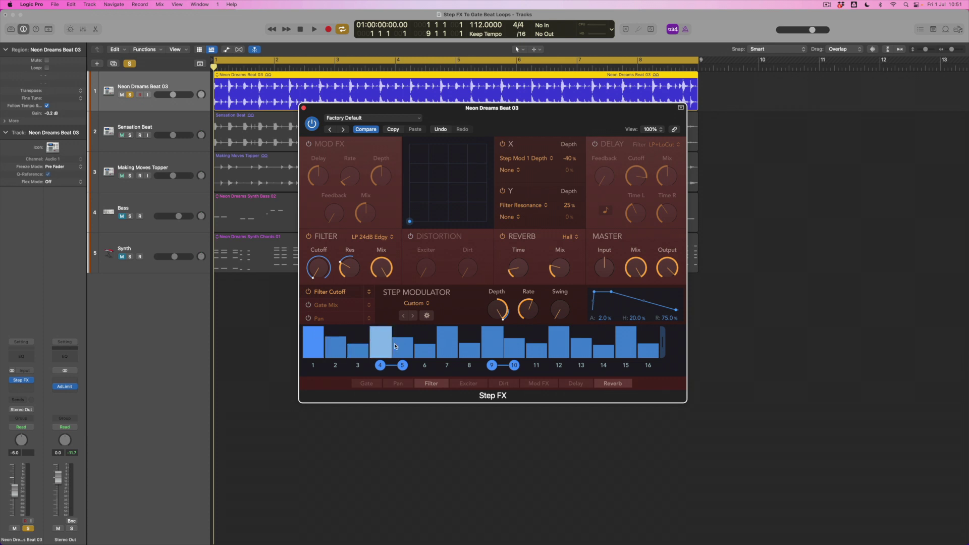
pyautogui.moveTo(530, 312)
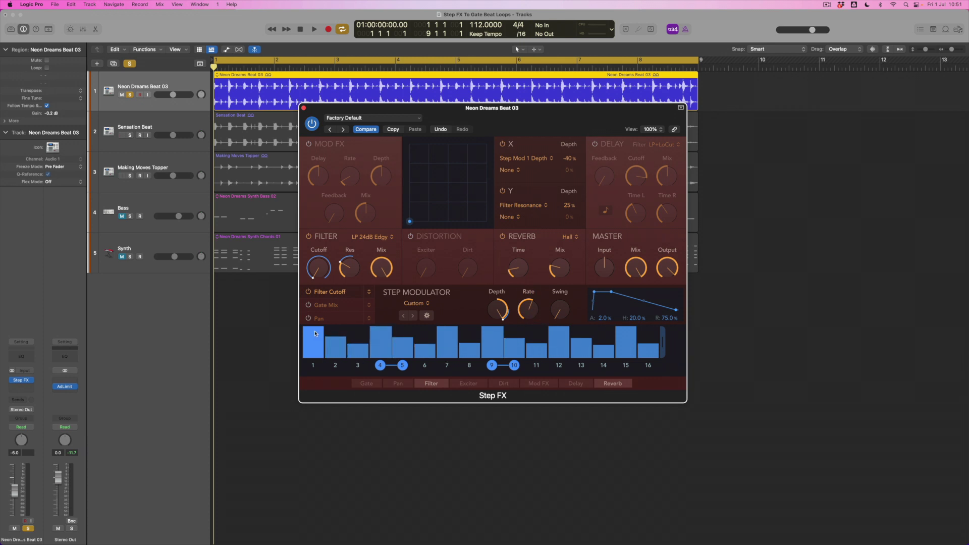
# Step: Switch off the Step FX filter and cutoff stepping, and enable the Gate Mix step lane
pyautogui.moveTo(324, 281)
pyautogui.click(309, 237)
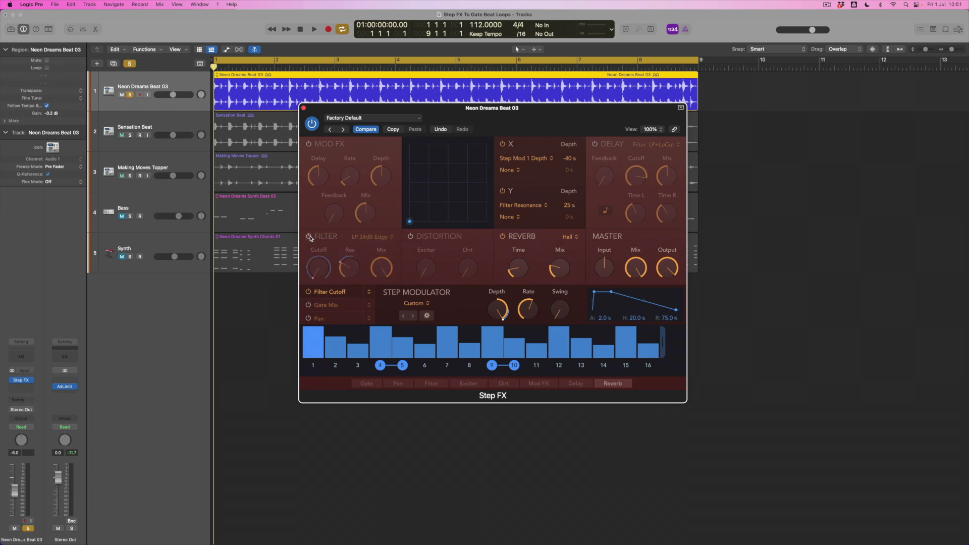
pyautogui.click(308, 292)
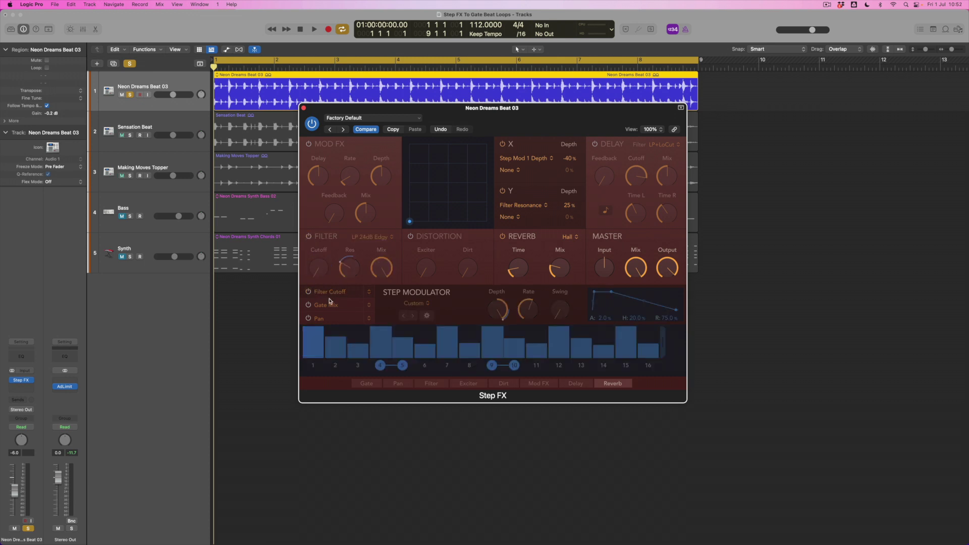
pyautogui.click(327, 306)
pyautogui.click(309, 305)
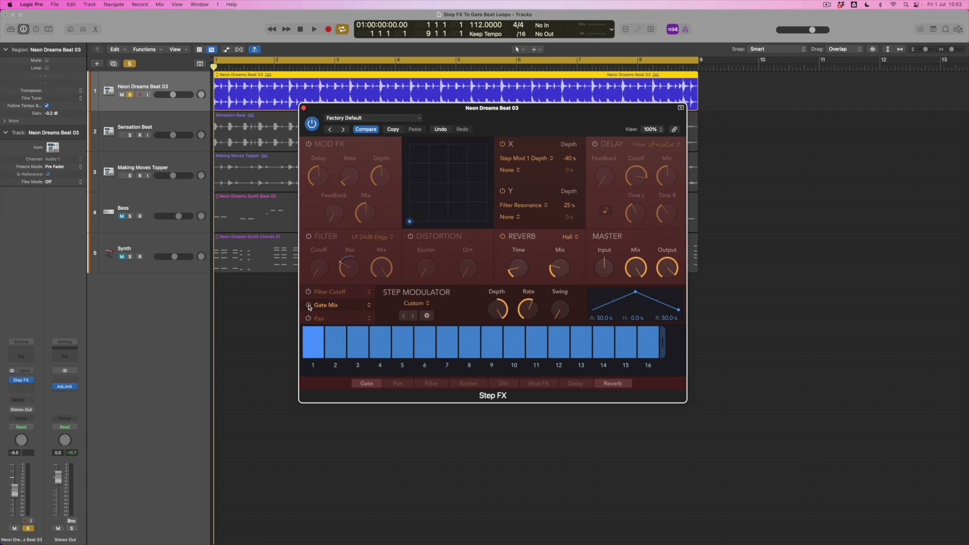
pyautogui.click(308, 306)
# Step: Keep gate step 1 fully open and pull step 2 down almost to zero
pyautogui.moveTo(498, 309)
pyautogui.moveTo(314, 337); pyautogui.dragTo(314, 330)
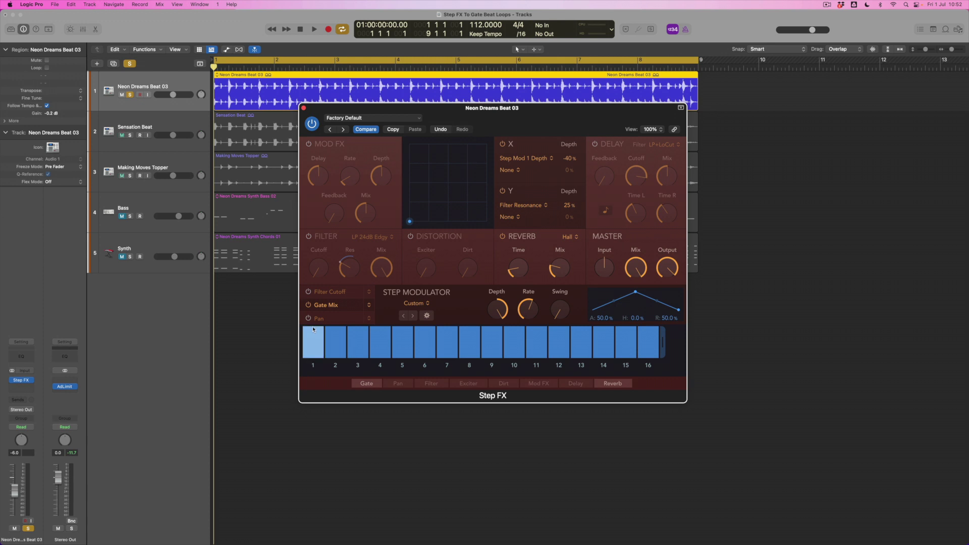
pyautogui.moveTo(335, 333); pyautogui.dragTo(334, 354)
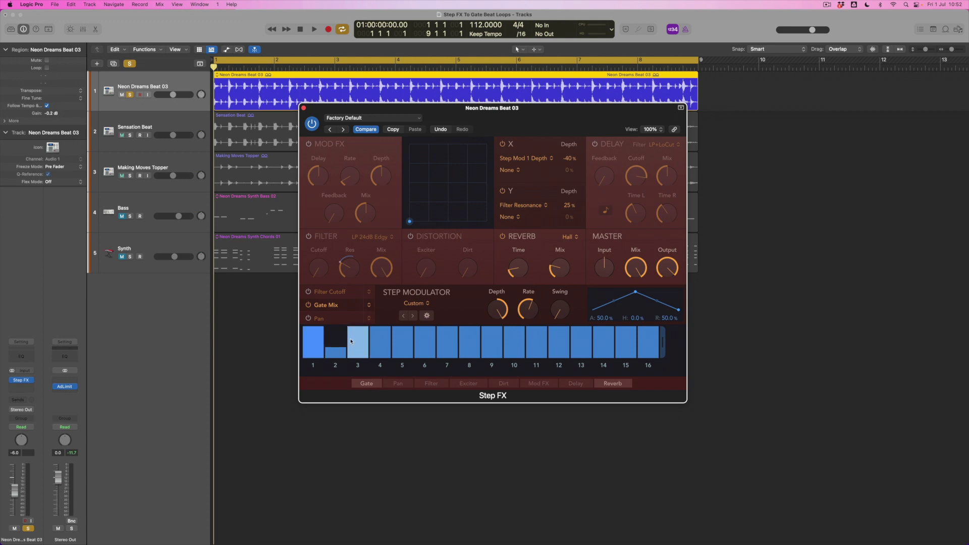
# Step: Lower gate steps 3, 4 and 8 and shorten the pattern to eight steps
pyautogui.moveTo(353, 334)
pyautogui.mouseDown()
pyautogui.moveTo(380, 335)
pyautogui.moveTo(377, 356)
pyautogui.moveTo(400, 335)
pyautogui.moveTo(424, 336)
pyautogui.moveTo(424, 360)
pyautogui.moveTo(446, 346)
pyautogui.mouseUp()
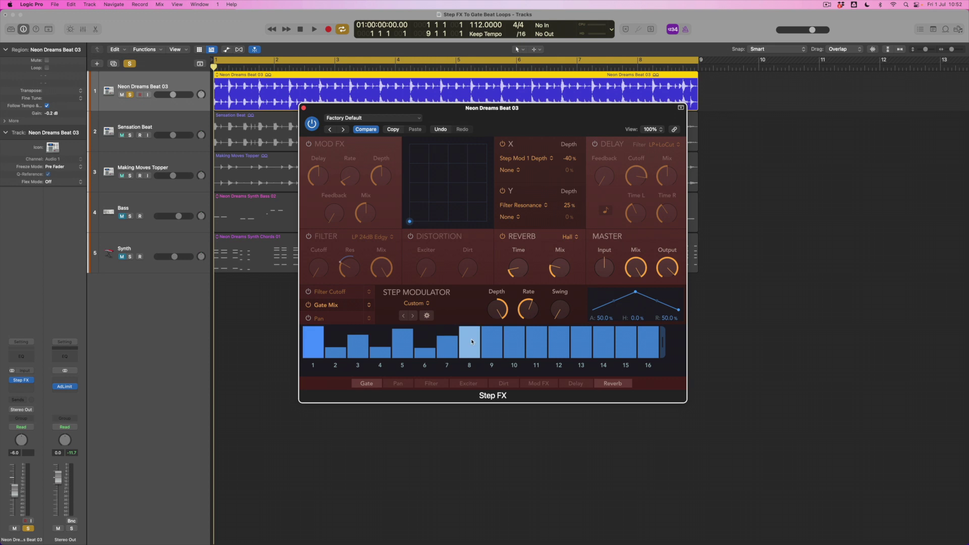
pyautogui.moveTo(469, 333); pyautogui.dragTo(469, 350)
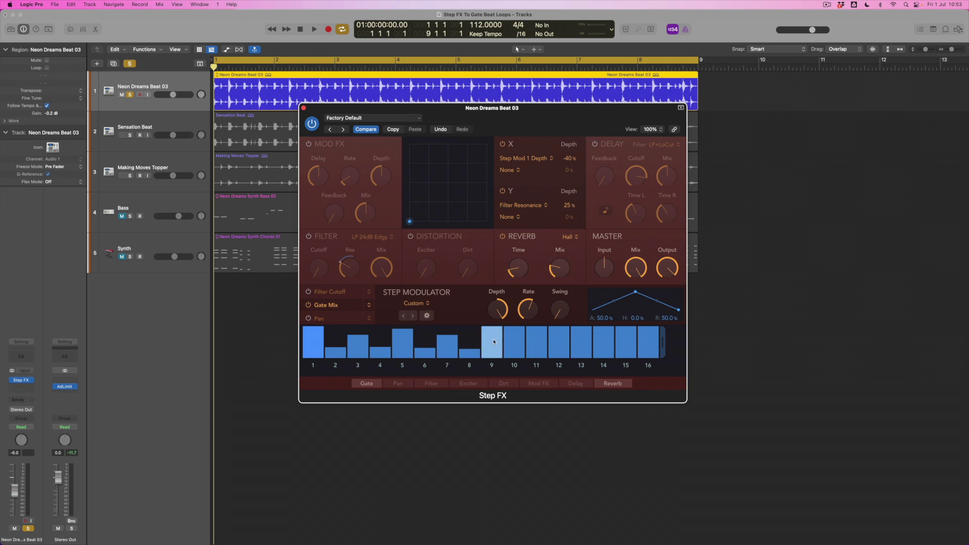
pyautogui.moveTo(663, 343); pyautogui.dragTo(498, 341)
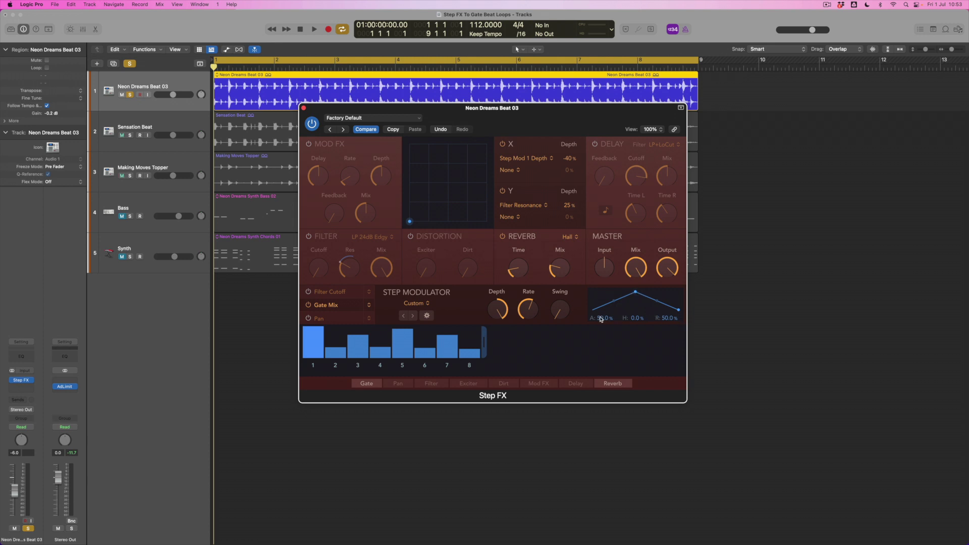
# Step: Set the step envelope to 0.0% attack, 0.0% hold and 35.1% release, then play the loop
pyautogui.moveTo(602, 318); pyautogui.dragTo(624, 312)
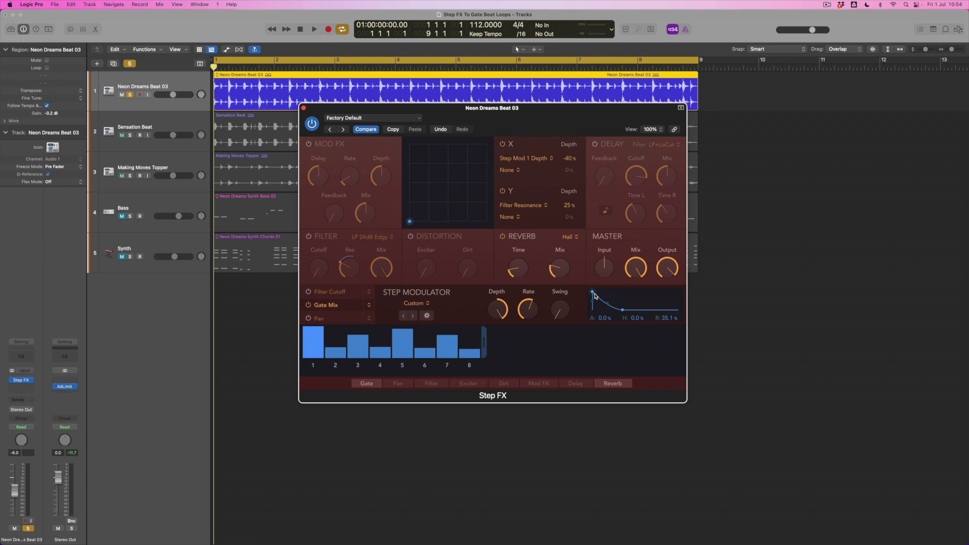
pyautogui.press('space')
pyautogui.press('space')
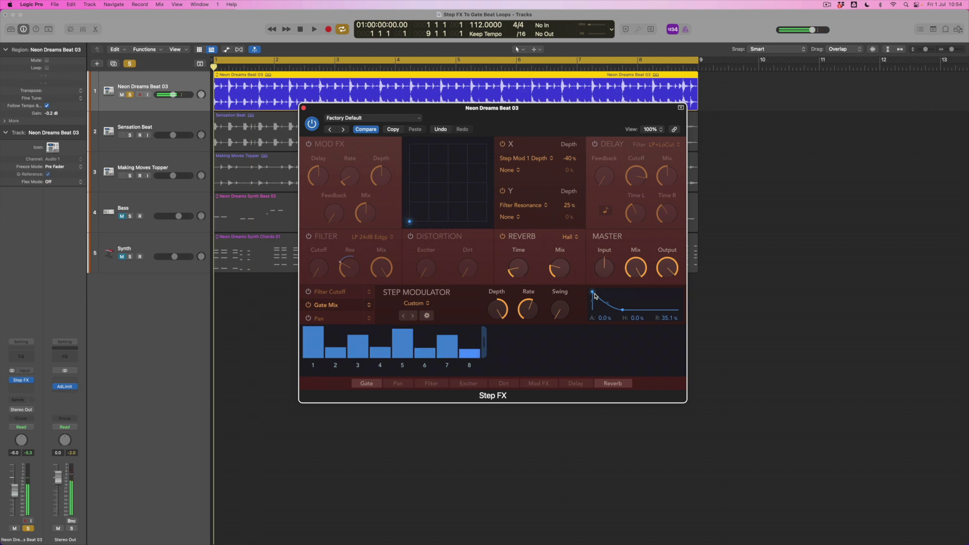
# Step: Turn off the Step FX reverb and play the loop, toggling Gate Mix off and back on
pyautogui.click(503, 237)
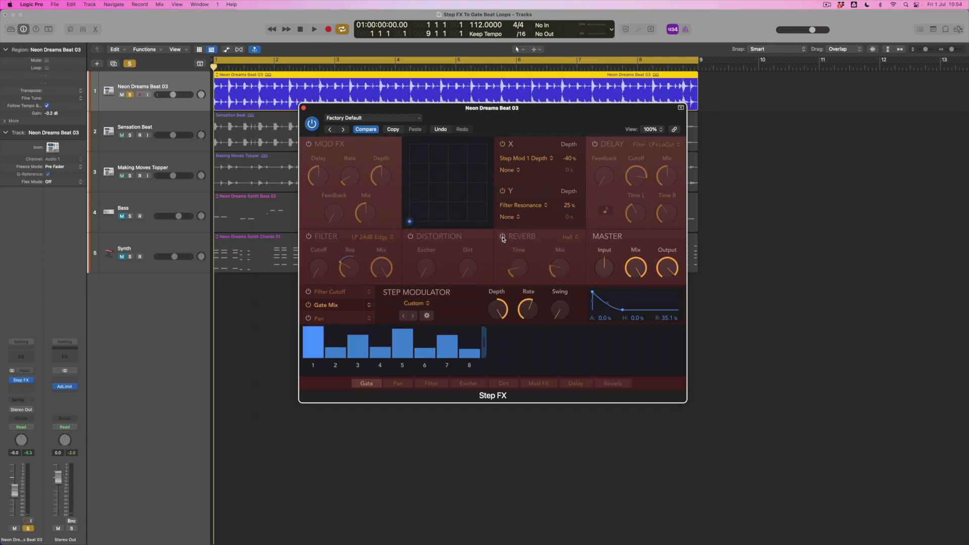
pyautogui.press('space')
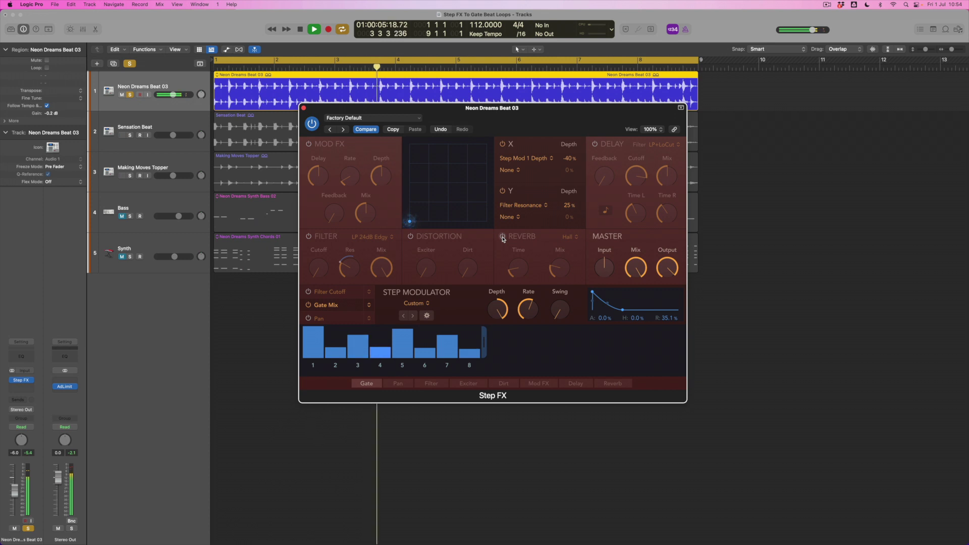
pyautogui.click(309, 305)
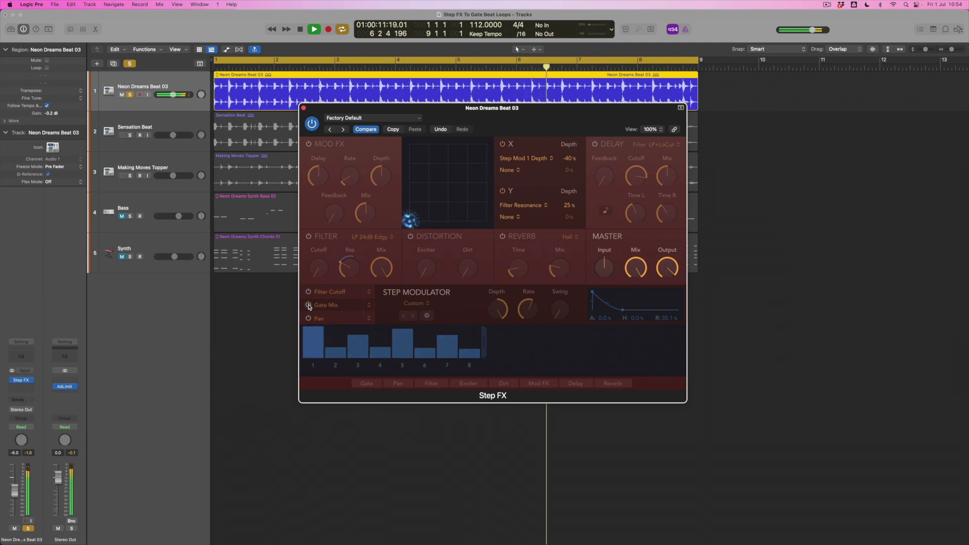
pyautogui.click(308, 305)
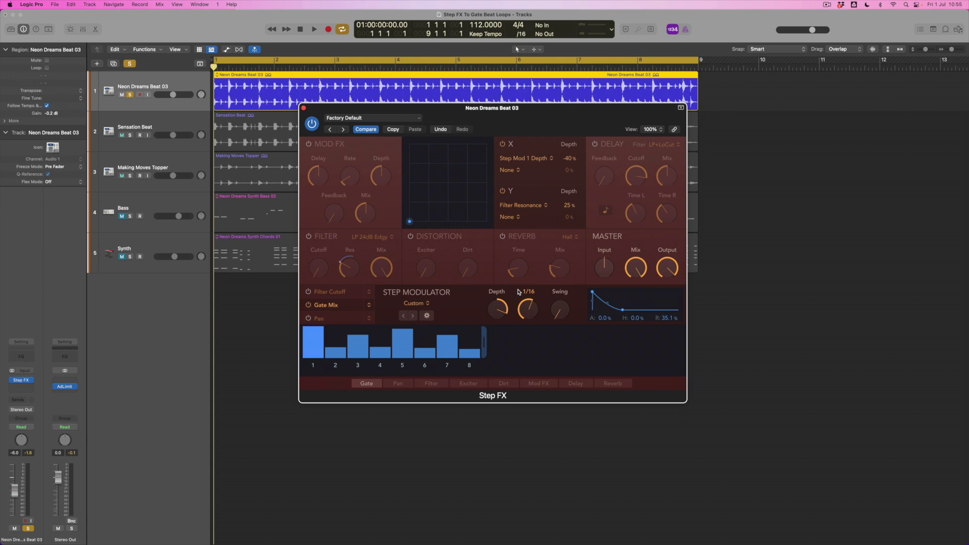
# Step: Play the gated loop and raise the step modulator depth to 100%
pyautogui.press('space')
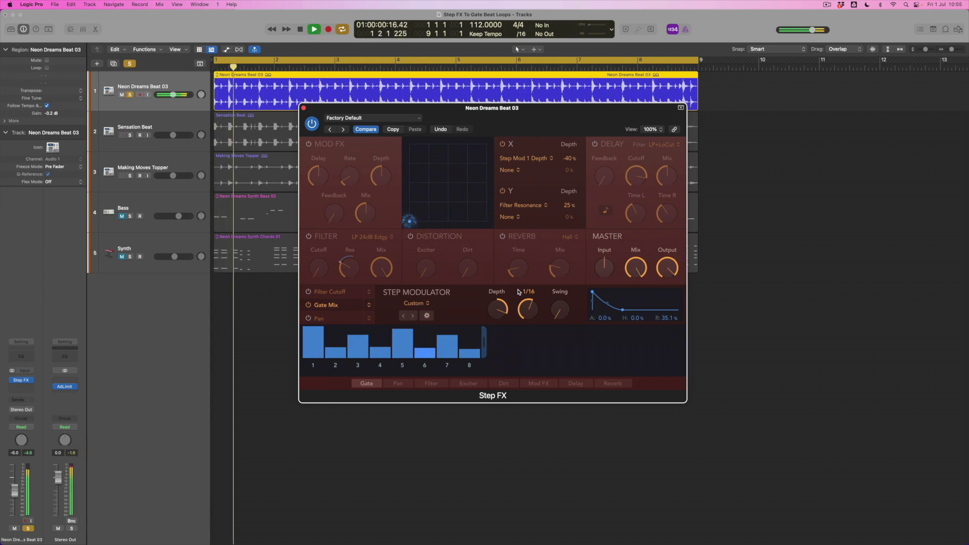
pyautogui.keyDown('alt'); pyautogui.click(498, 305); pyautogui.keyUp('alt')
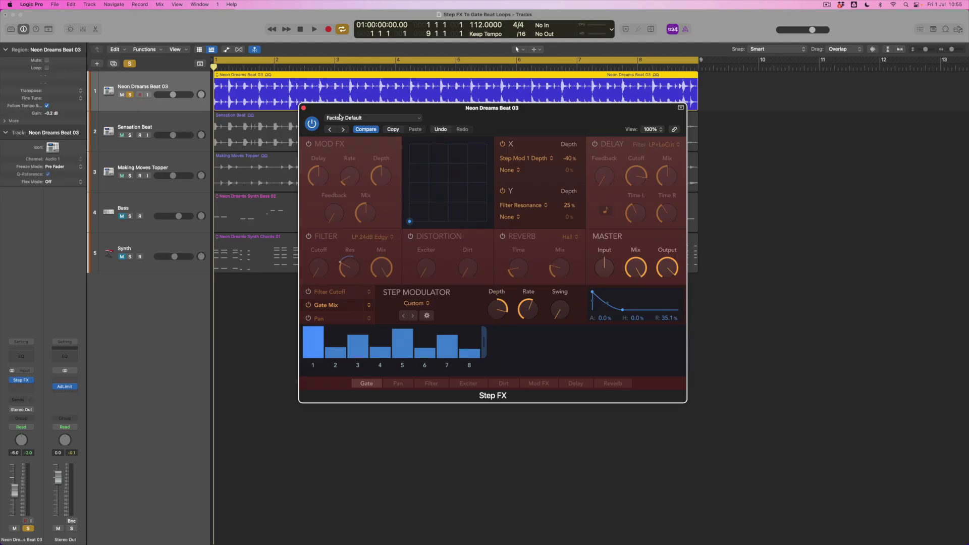
# Step: Close the Step FX window, solo Sensation Beat instead, and open Step FX on its mixer channel
pyautogui.click(304, 108)
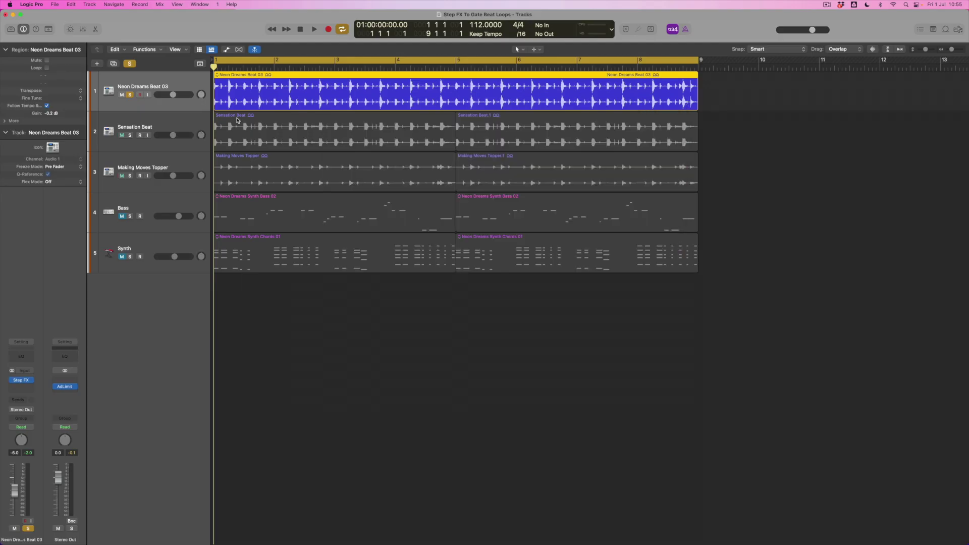
pyautogui.click(129, 95)
pyautogui.press('Down')
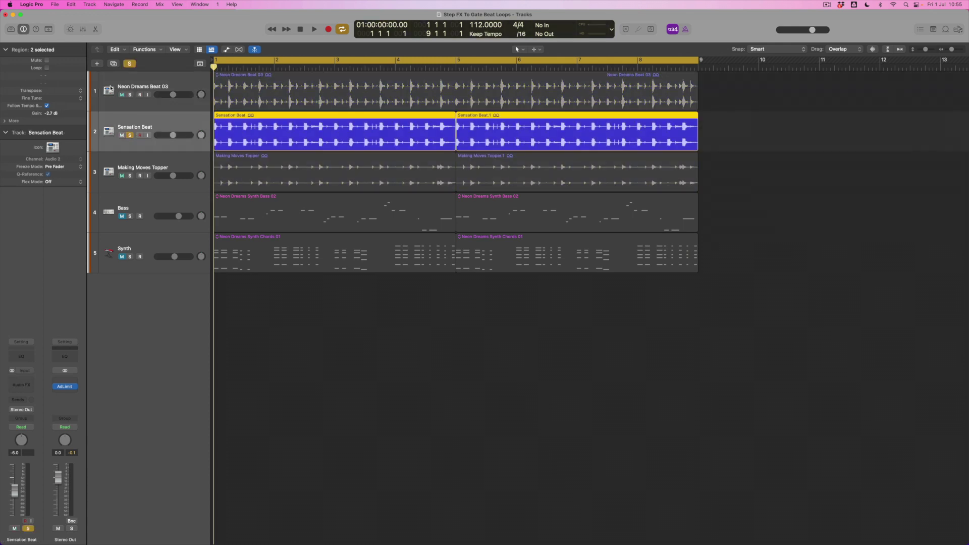
pyautogui.click(83, 30)
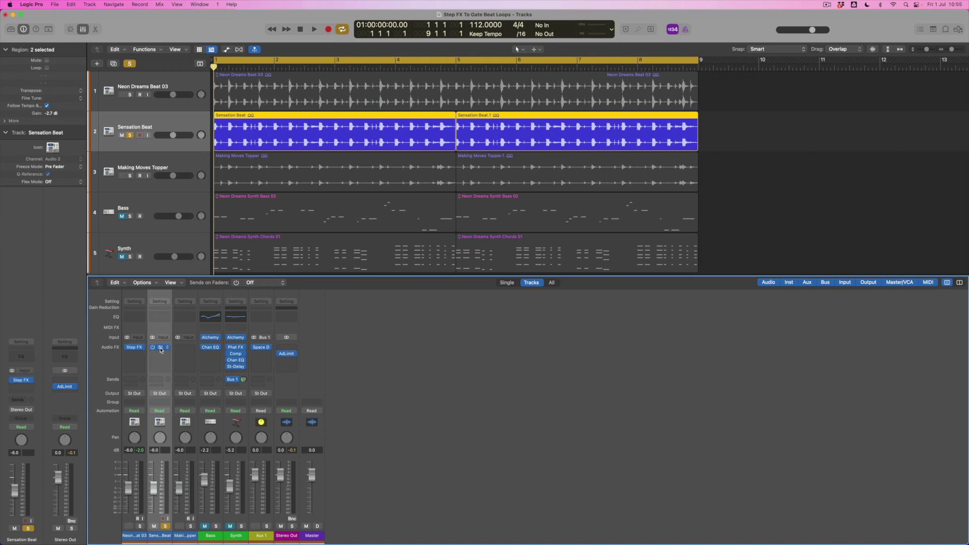
pyautogui.click(161, 347)
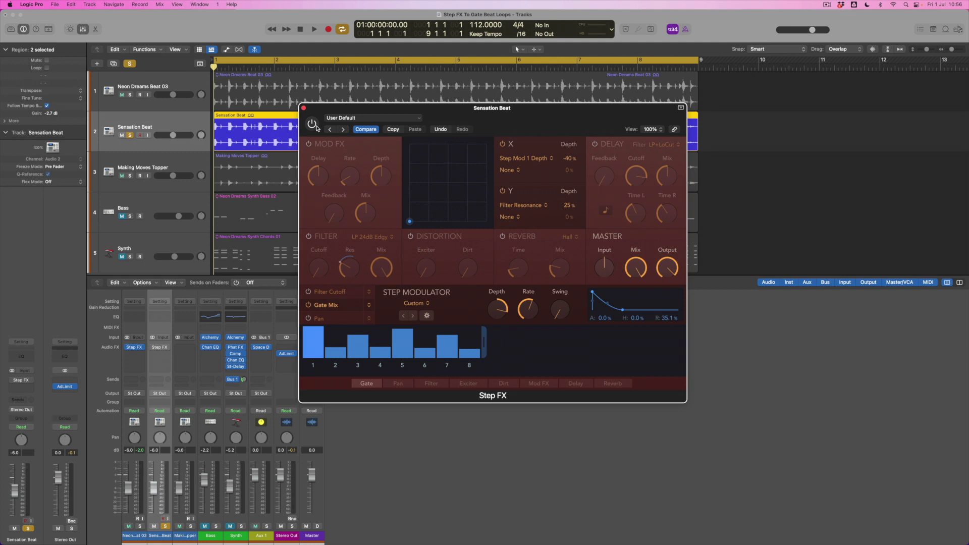
pyautogui.press('space')
# Step: Lower step 1 and reshape steps 3–4 so the Sensation Beat gate swells to step 5, then play it
pyautogui.moveTo(312, 329); pyautogui.dragTo(313, 338)
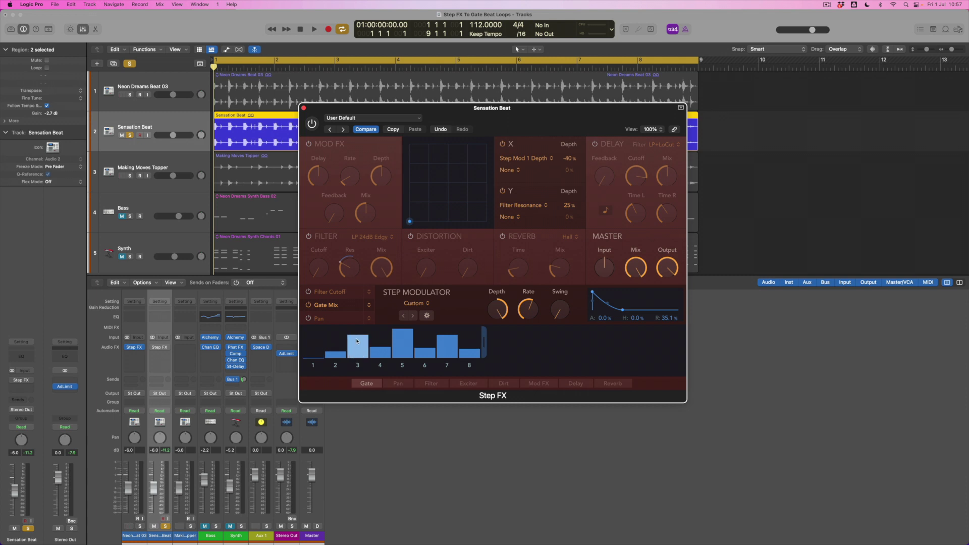
pyautogui.moveTo(356, 352); pyautogui.dragTo(356, 353)
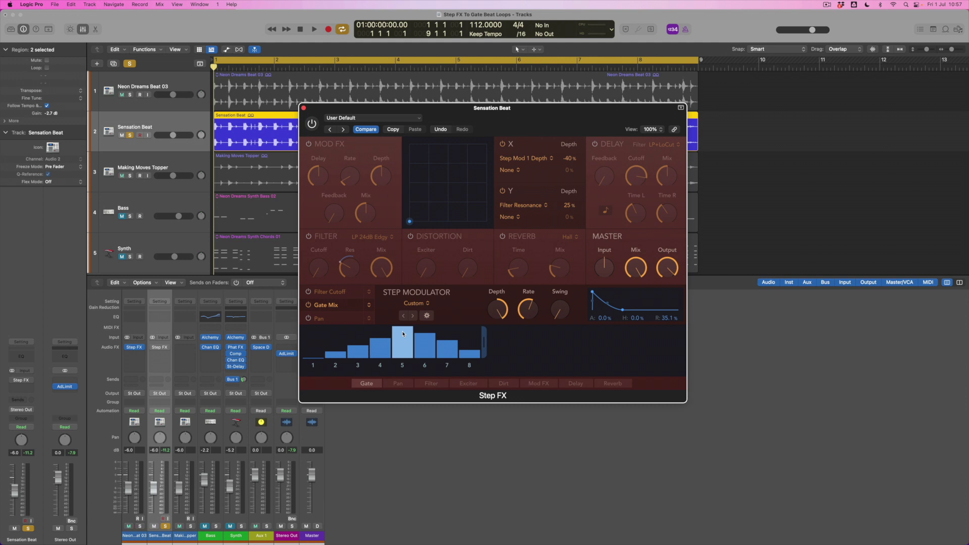
pyautogui.press('space')
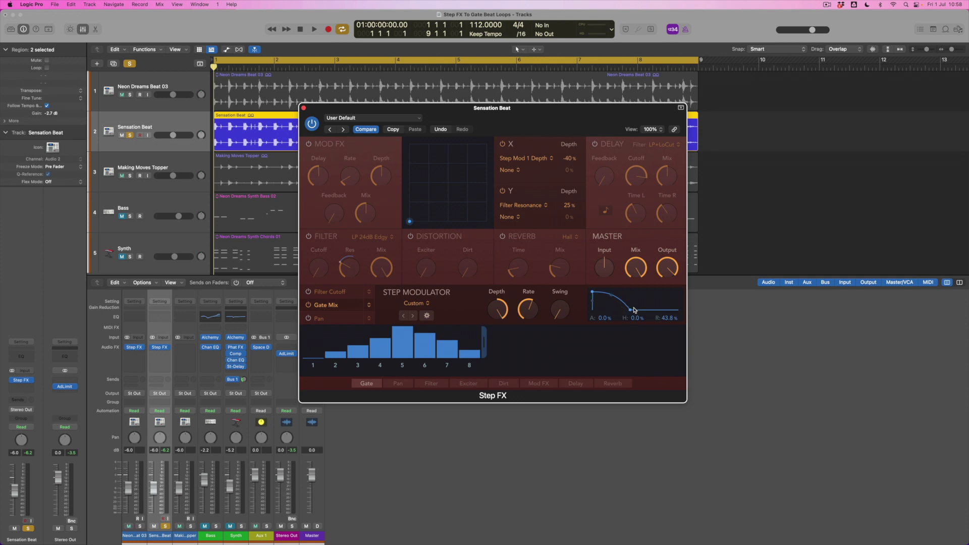
# Step: Play the loop and lengthen the Sensation Beat step envelope release to 52.9%
pyautogui.press('space')
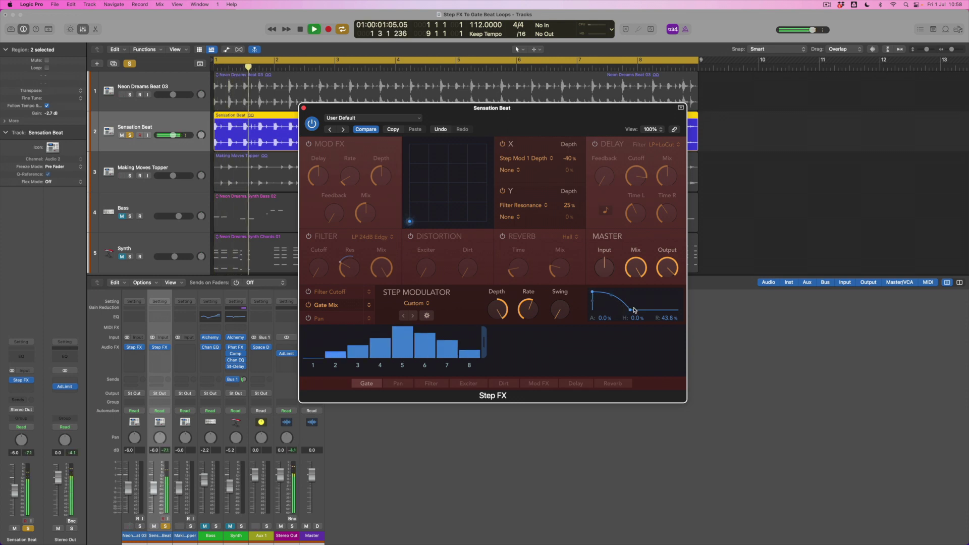
pyautogui.moveTo(634, 309)
pyautogui.mouseDown()
pyautogui.moveTo(616, 312)
pyautogui.moveTo(638, 311)
pyautogui.mouseUp()
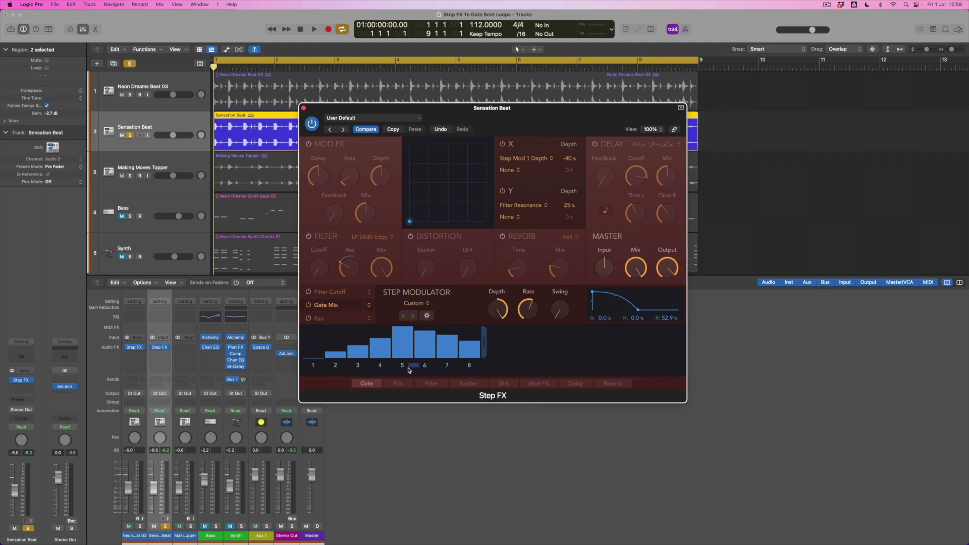
# Step: Pull step 9 of the Sensation Beat gate down to zero and play back the pattern
pyautogui.moveTo(485, 345); pyautogui.dragTo(626, 347)
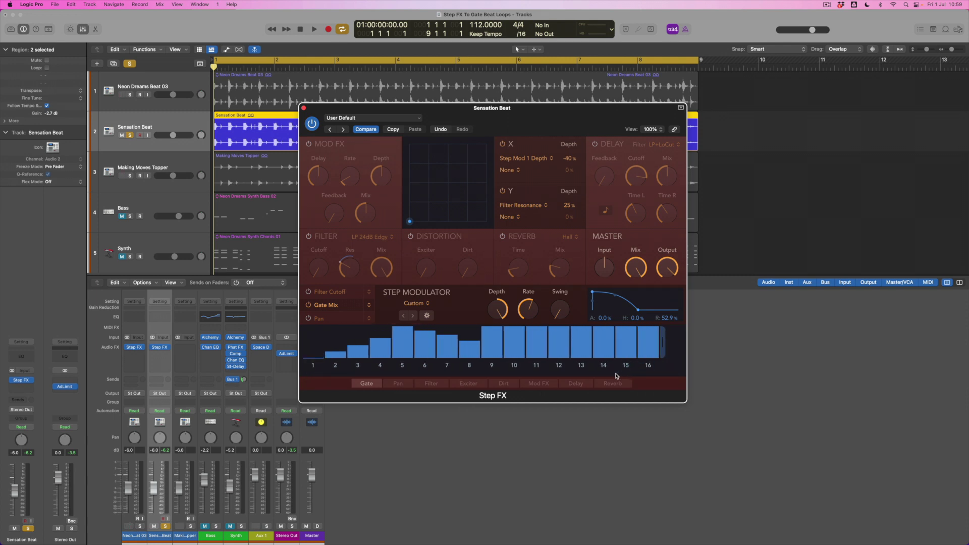
pyautogui.click(491, 357)
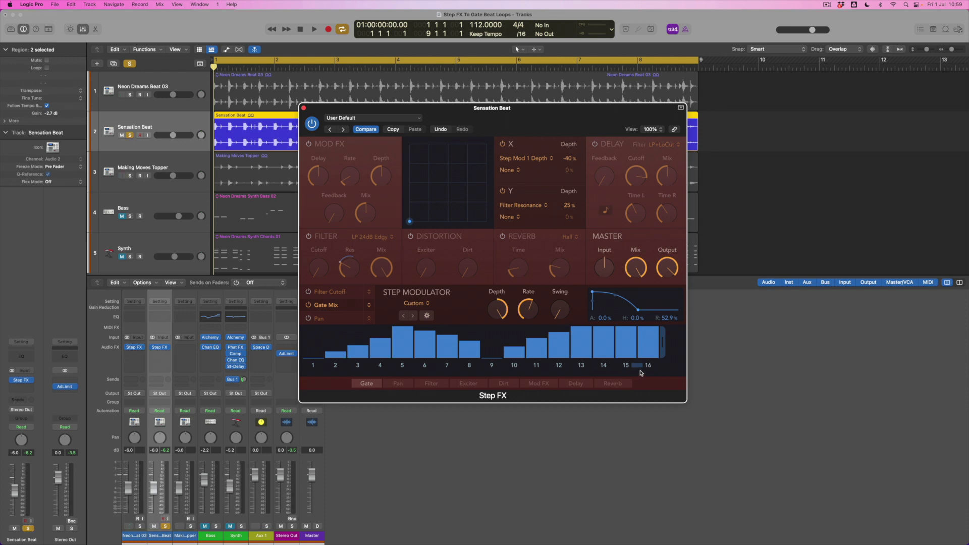
pyautogui.press('space')
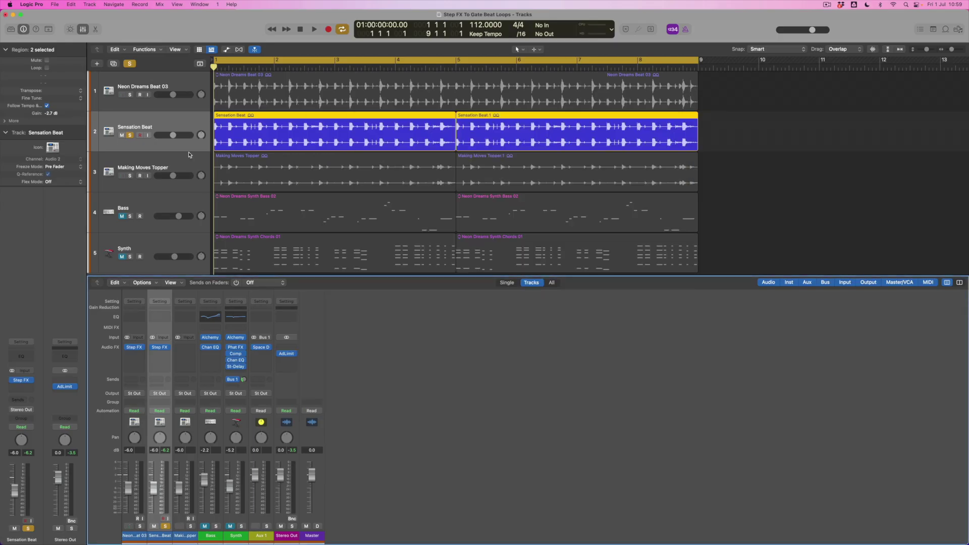
# Step: Solo the drum loops and compare Step FX bypass on Neon Dreams Beat 03 and Sensation Beat during playback
pyautogui.click(130, 95)
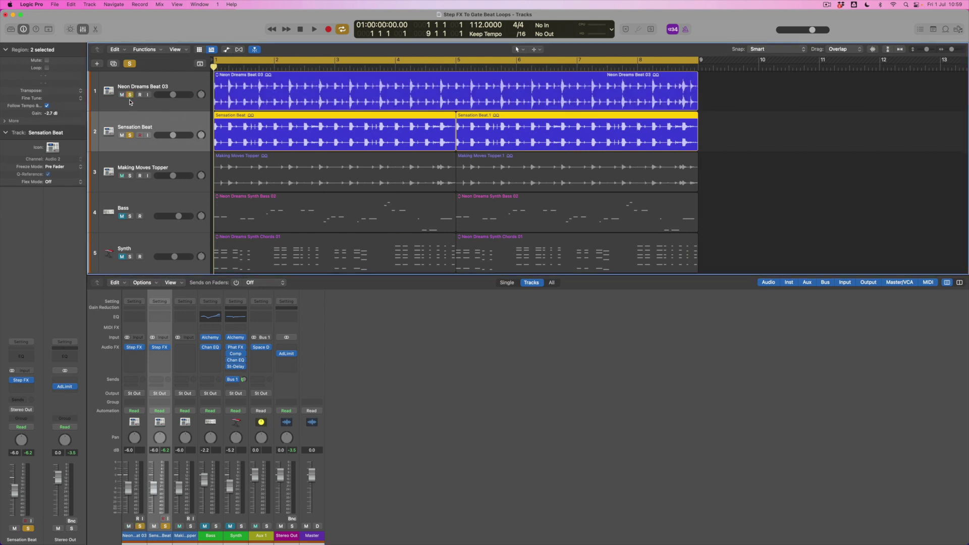
pyautogui.click(128, 347)
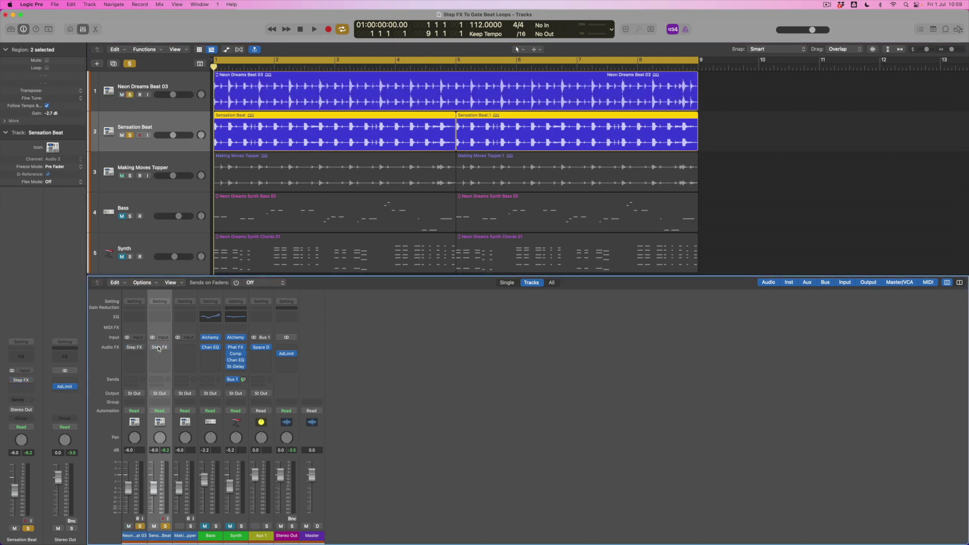
pyautogui.press('space')
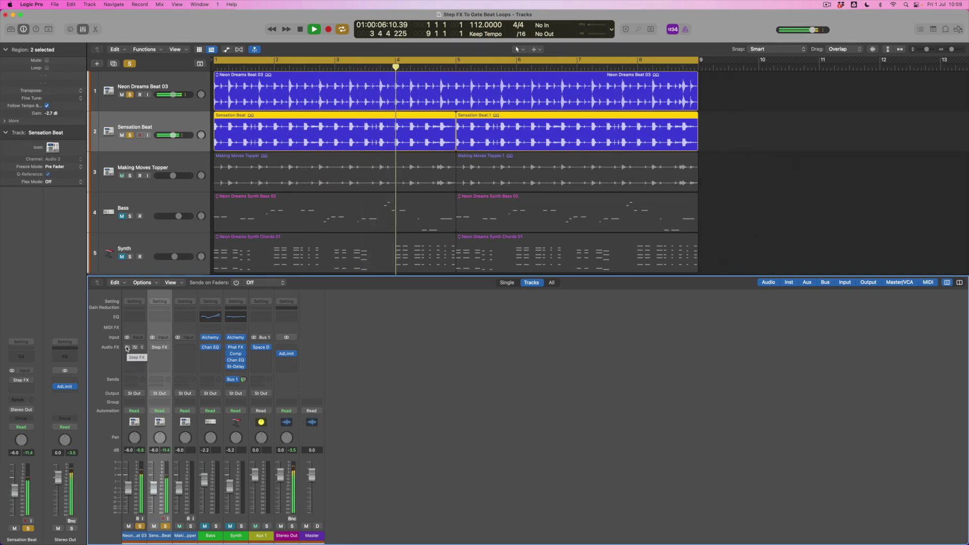
pyautogui.click(152, 348)
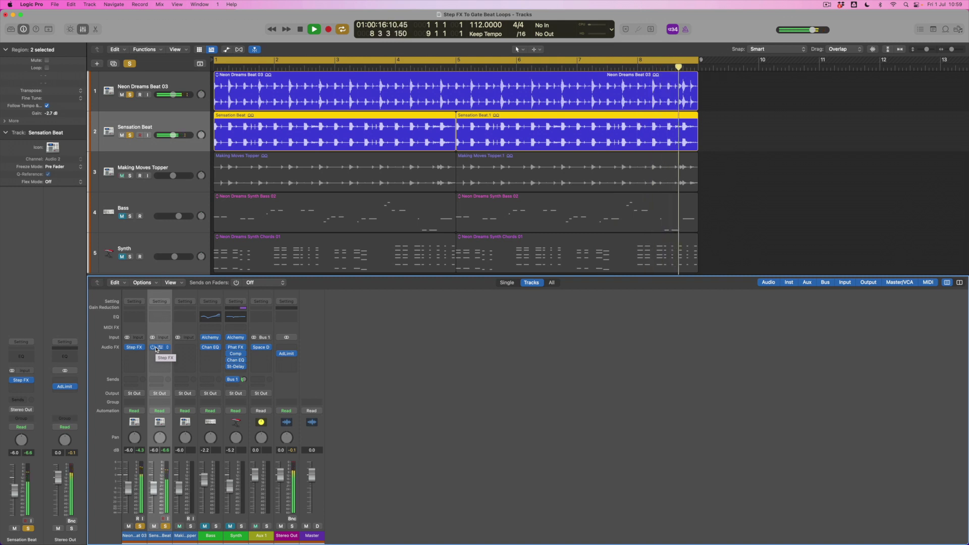
pyautogui.press('space')
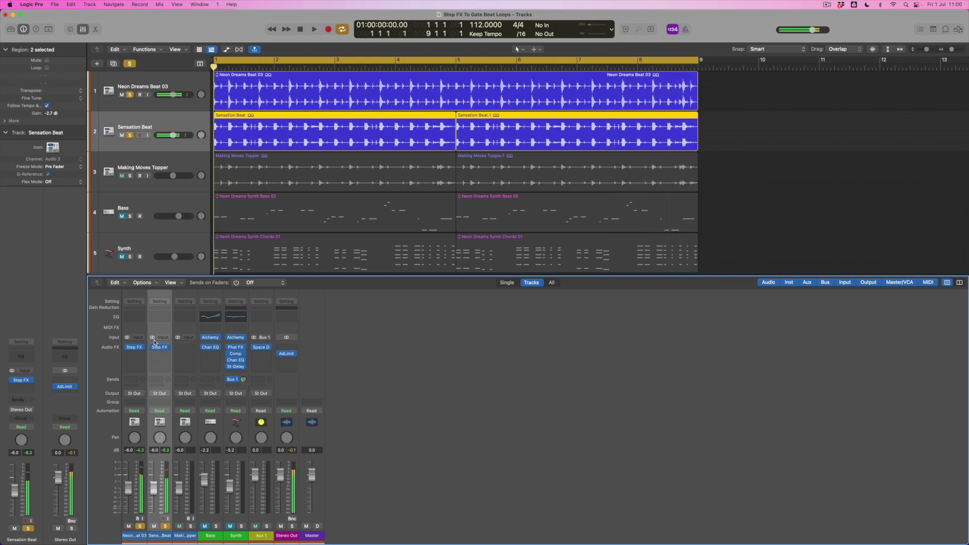
# Step: Unsolo the drums, toggle Neon Dreams Beat 03 gating, and play all three loops together
pyautogui.click(131, 136)
pyautogui.click(127, 348)
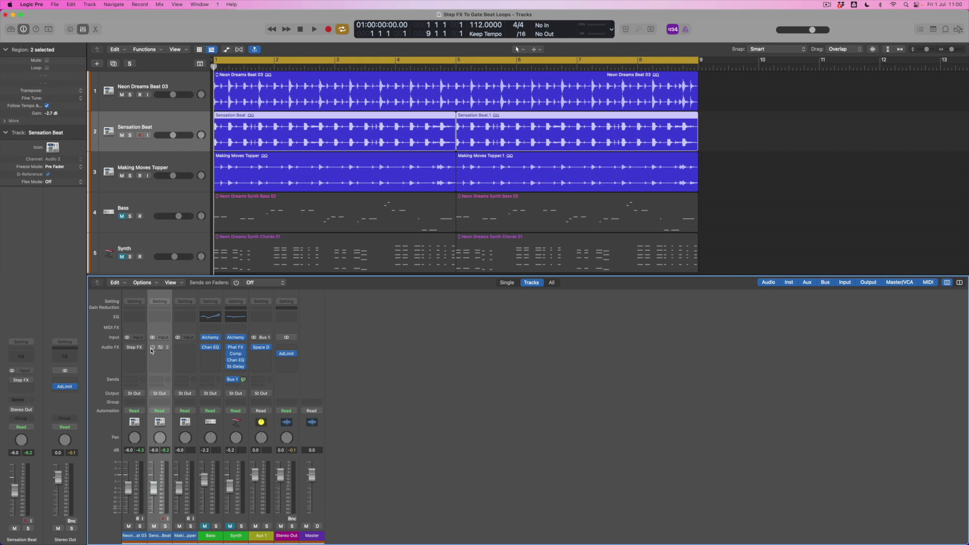
pyautogui.press('space')
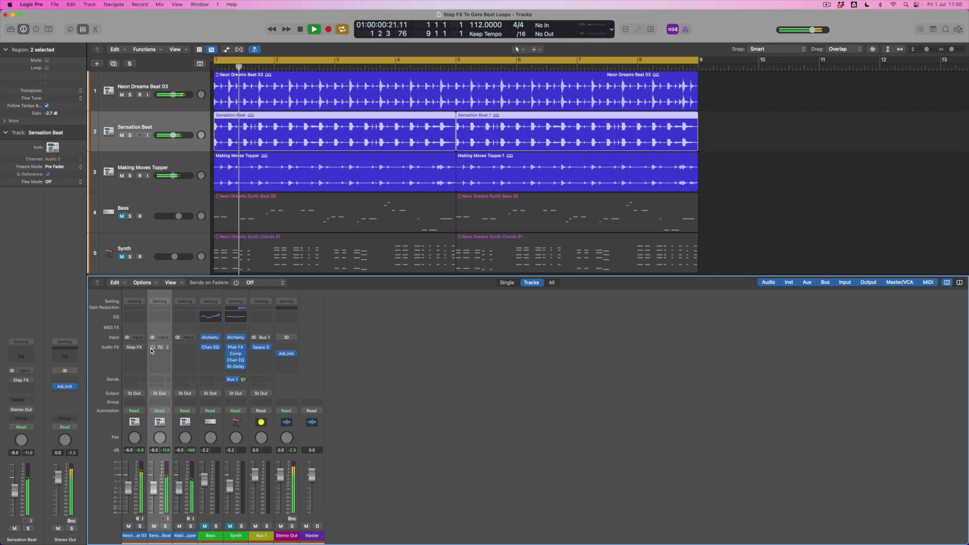
pyautogui.press('space')
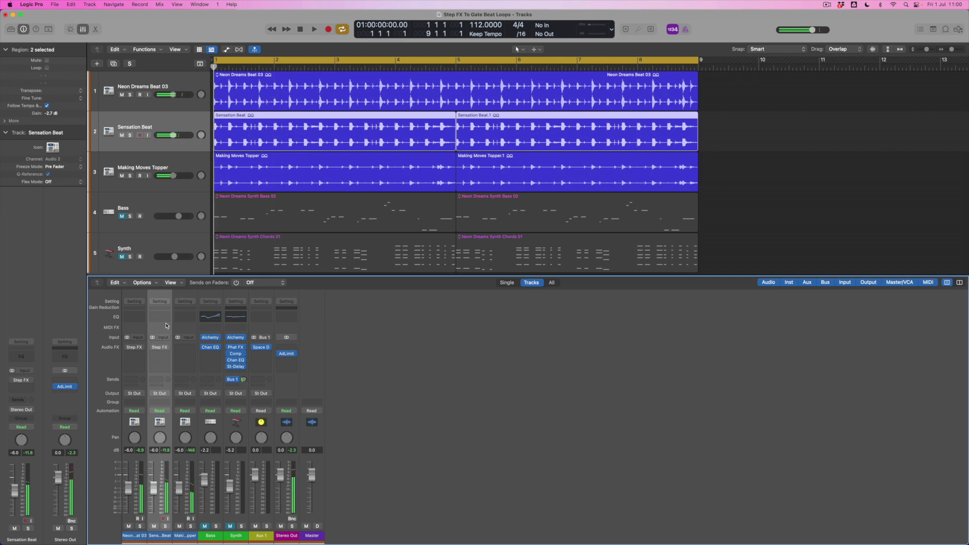
# Step: Unmute Bass and Synth, play the full mix, and toggle Neon Dreams Beat 03's Step FX bypass
pyautogui.click(121, 217)
pyautogui.click(121, 256)
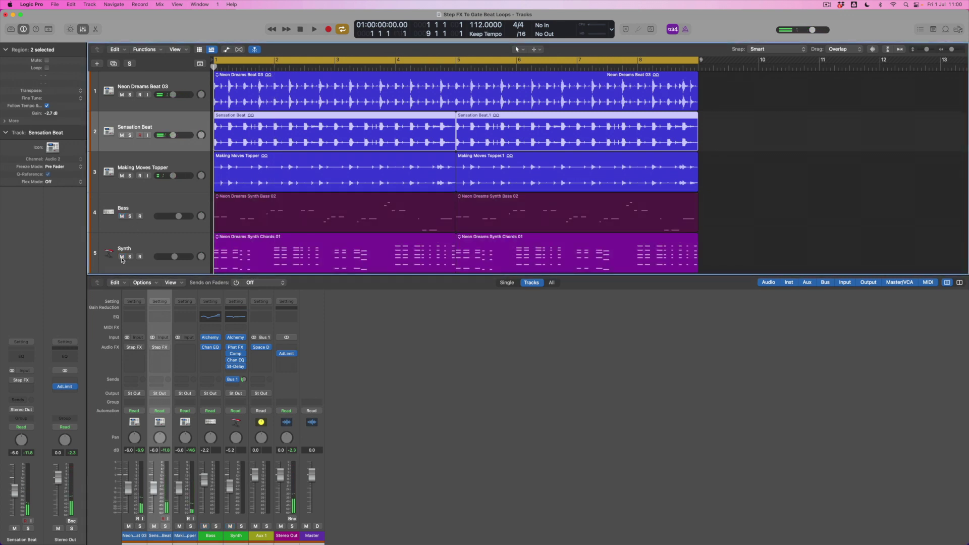
pyautogui.press('space')
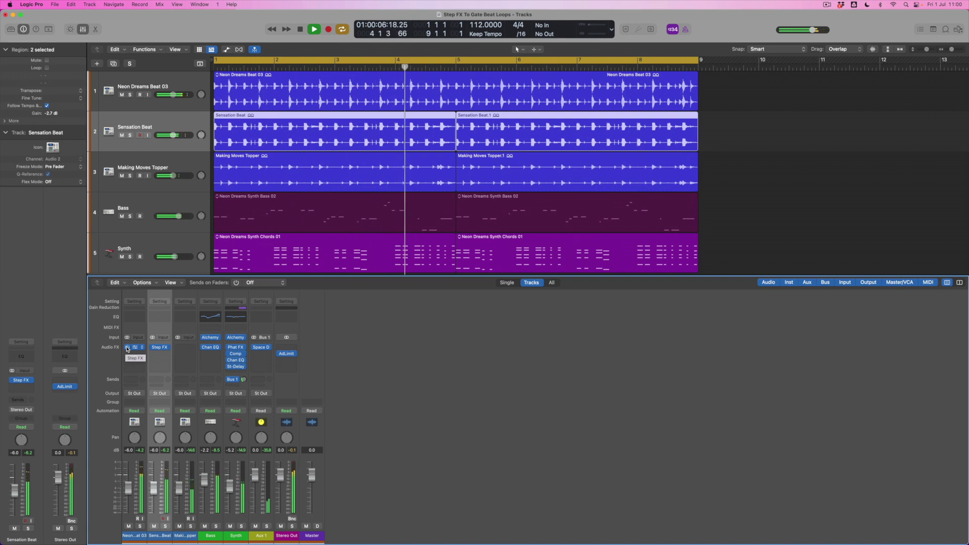
pyautogui.click(127, 348)
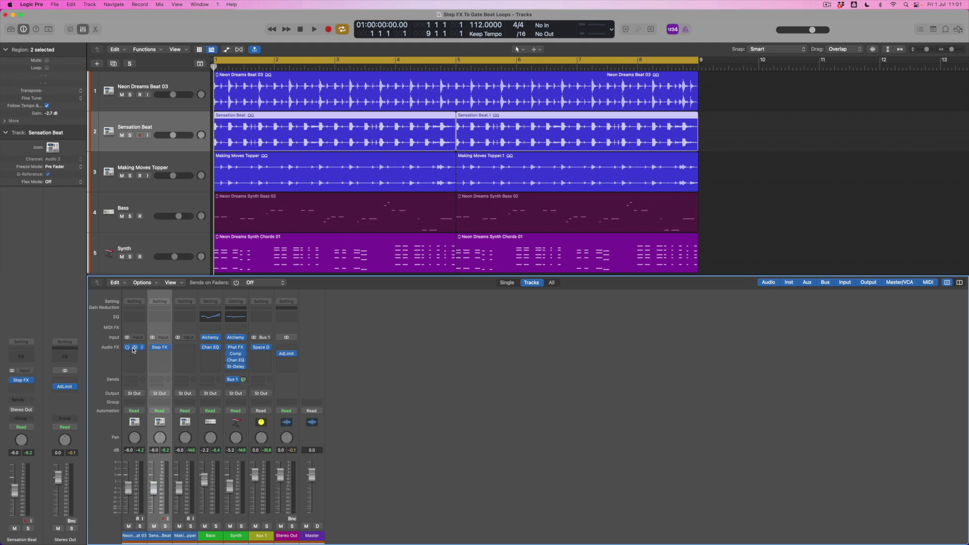
# Step: Open the Step FX plug-in window on the Neon Dreams Beat 03 mixer strip
pyautogui.click(135, 348)
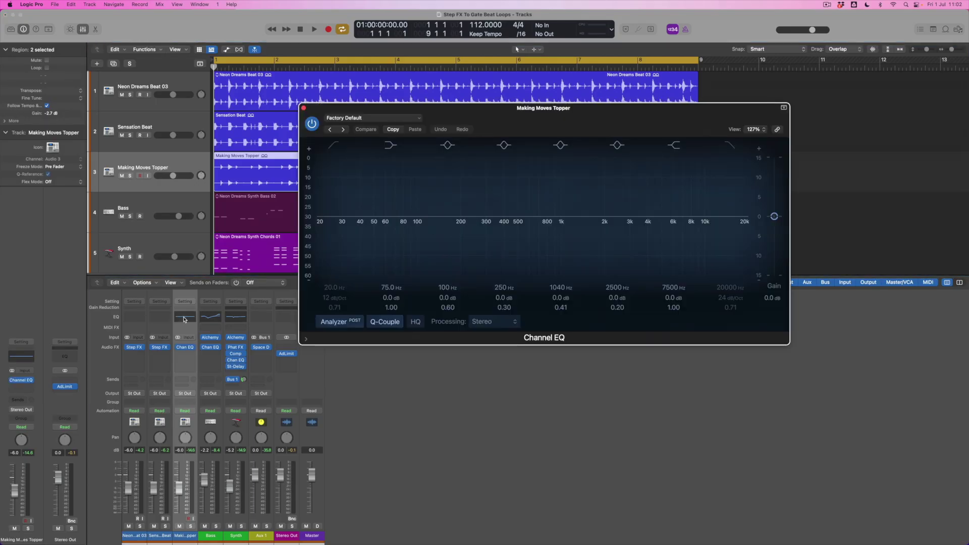
# Step: Enable the Channel EQ low cut and raise its frequency to 290 Hz
pyautogui.click(335, 146)
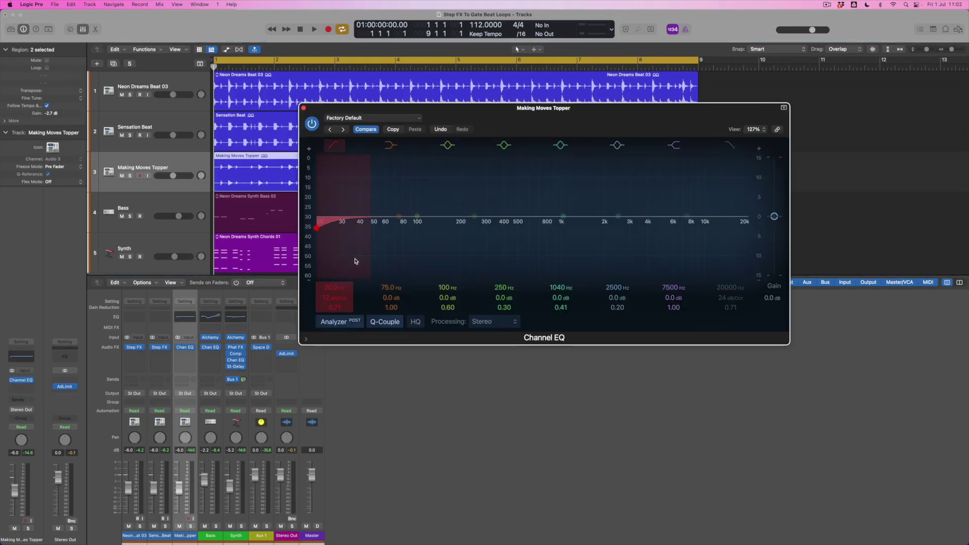
pyautogui.moveTo(330, 287); pyautogui.dragTo(329, 248)
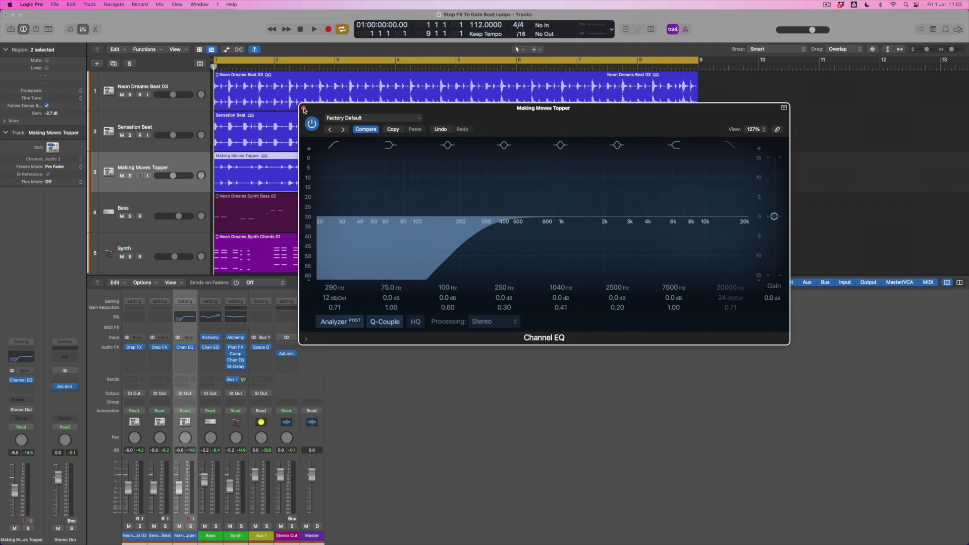
pyautogui.click(303, 108)
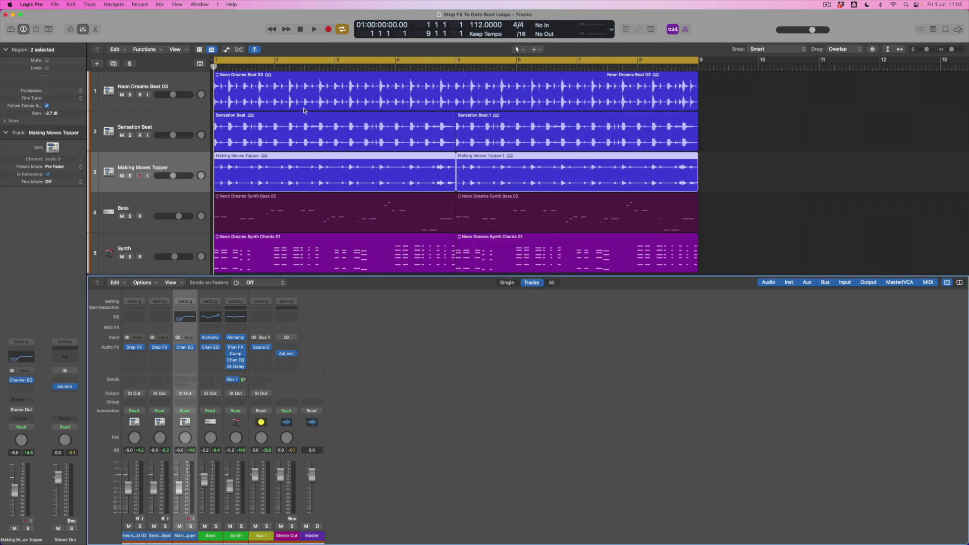